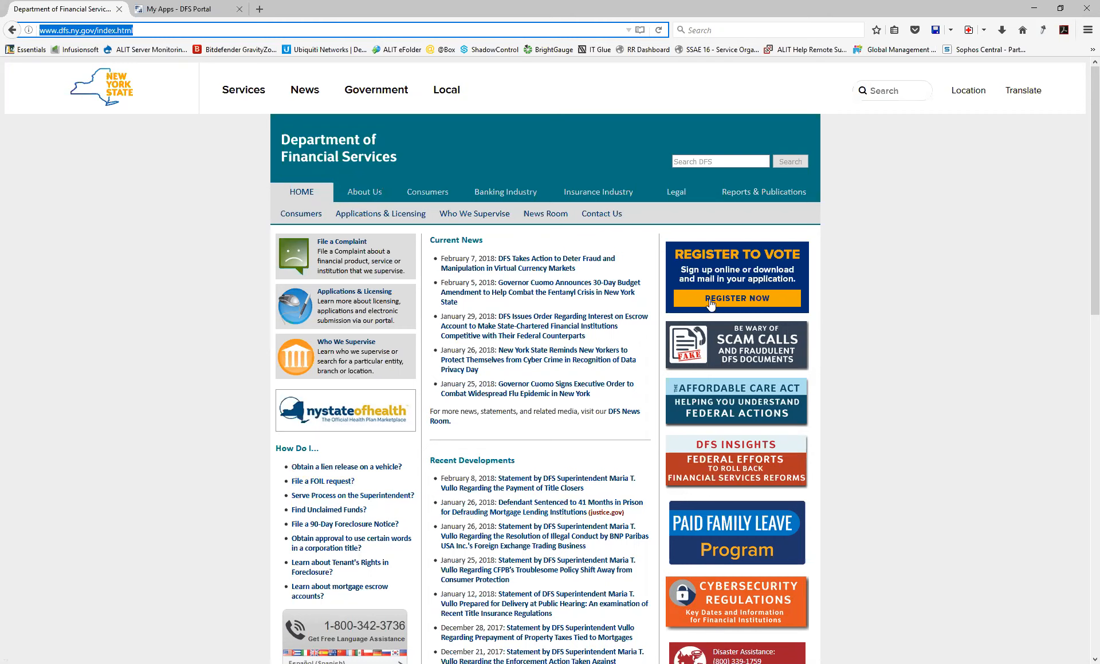
# - Open the Cybersecurity Regulations key dates page and highlight the February 15, 2018 certification deadline
pyautogui.click(738, 607)
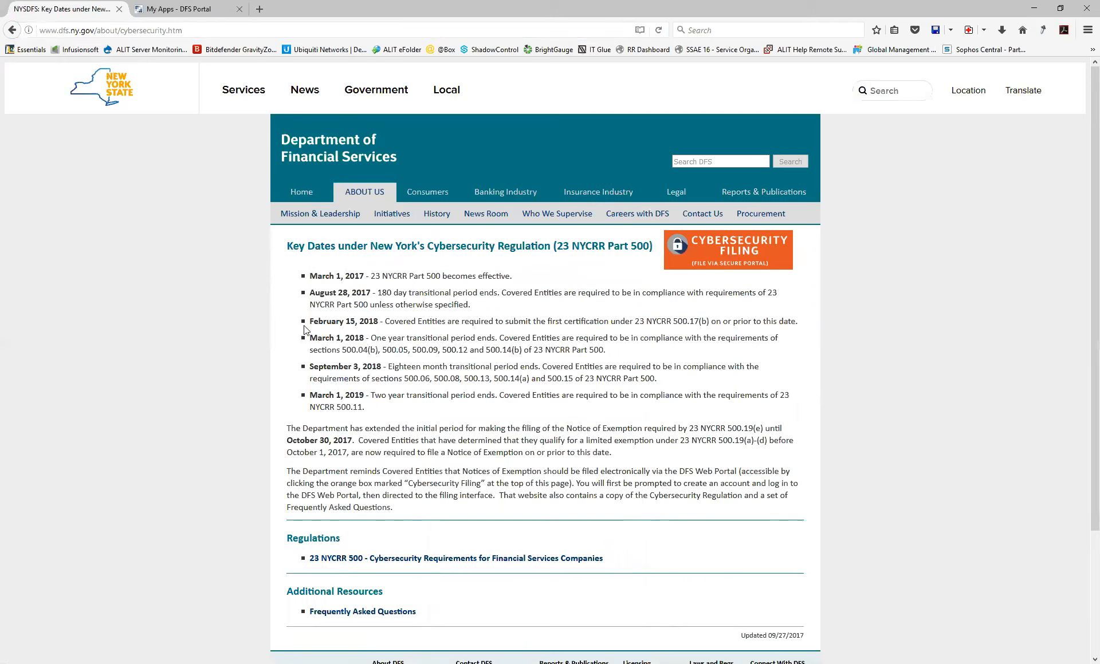
pyautogui.moveTo(310, 321); pyautogui.dragTo(636, 325)
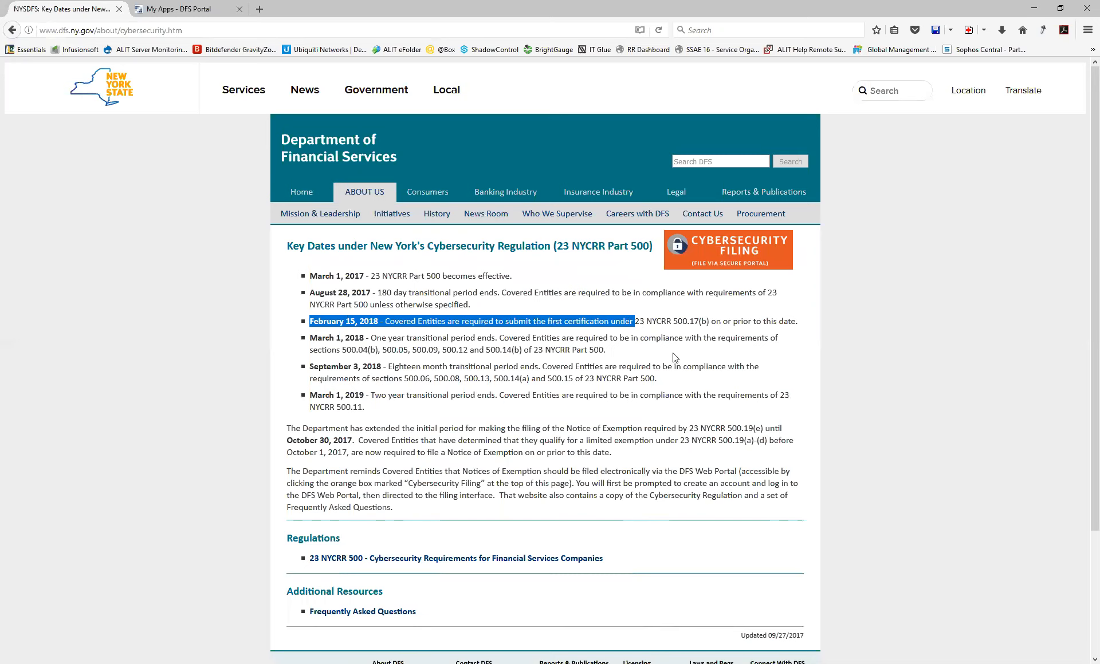
# - Open the secure Cybersecurity Filing portal and sign in with the prefilled account credentials
pyautogui.click(736, 255)
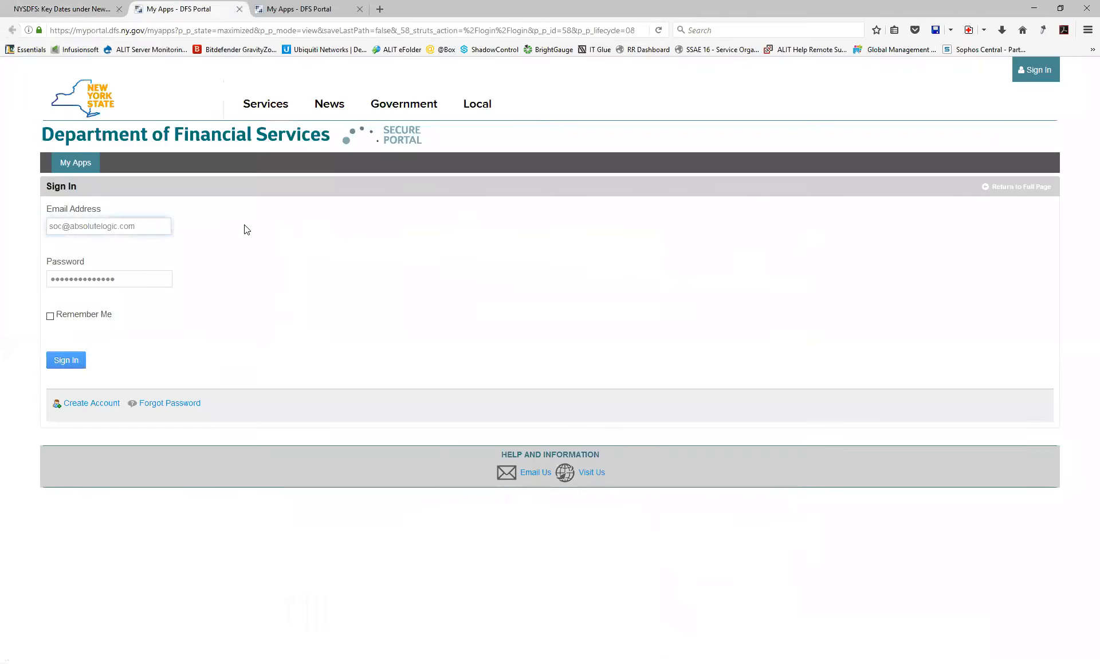
pyautogui.click(52, 219)
pyautogui.click(67, 363)
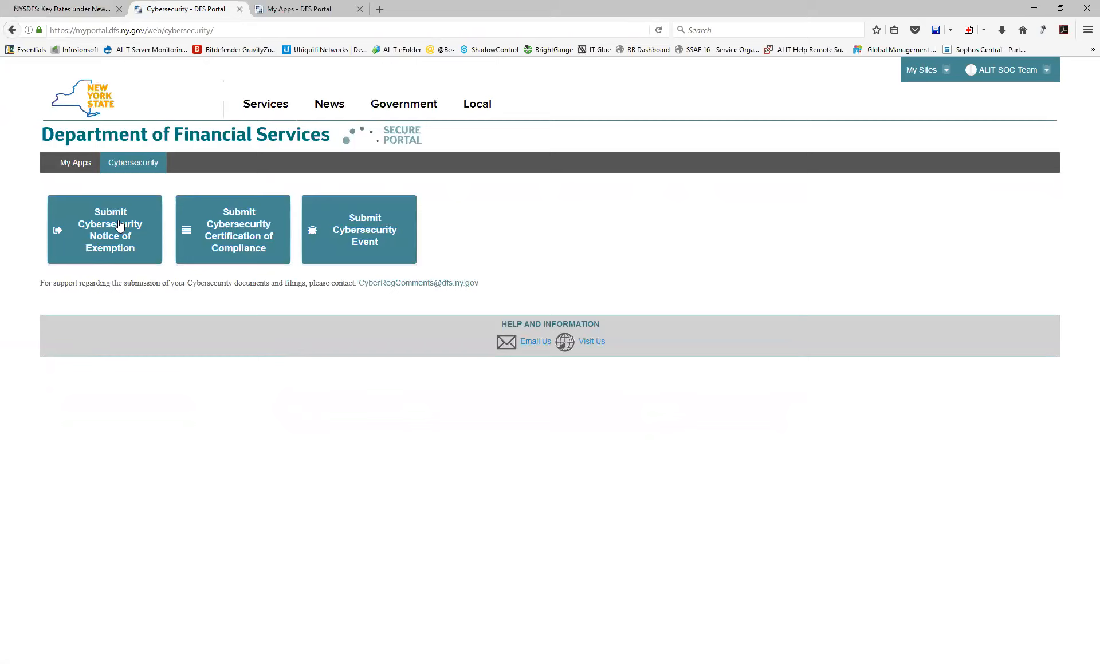
# - Start a Cybersecurity Certification of Compliance, select the covered entity by its ID, and proceed to the certification details
pyautogui.click(240, 235)
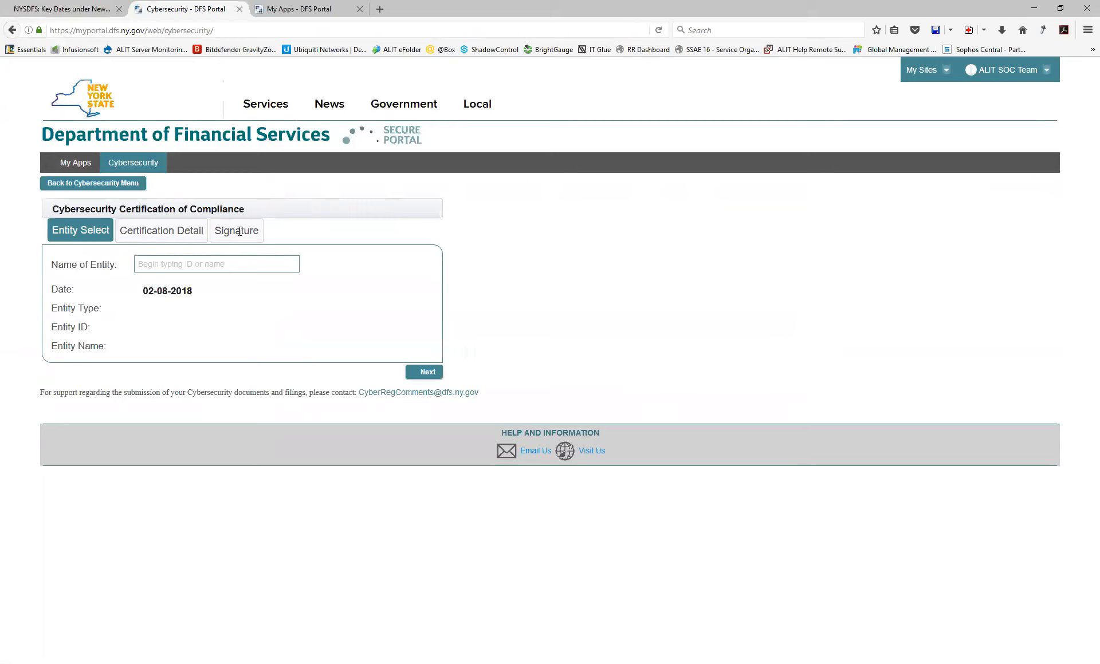
pyautogui.click(183, 265)
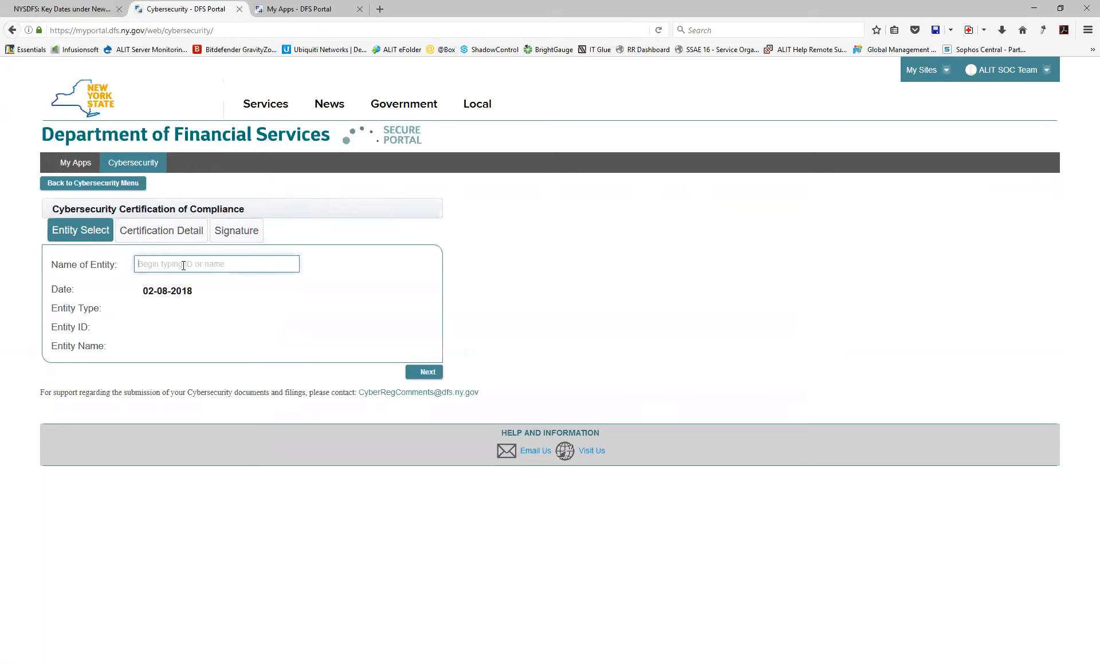
pyautogui.write('654387')
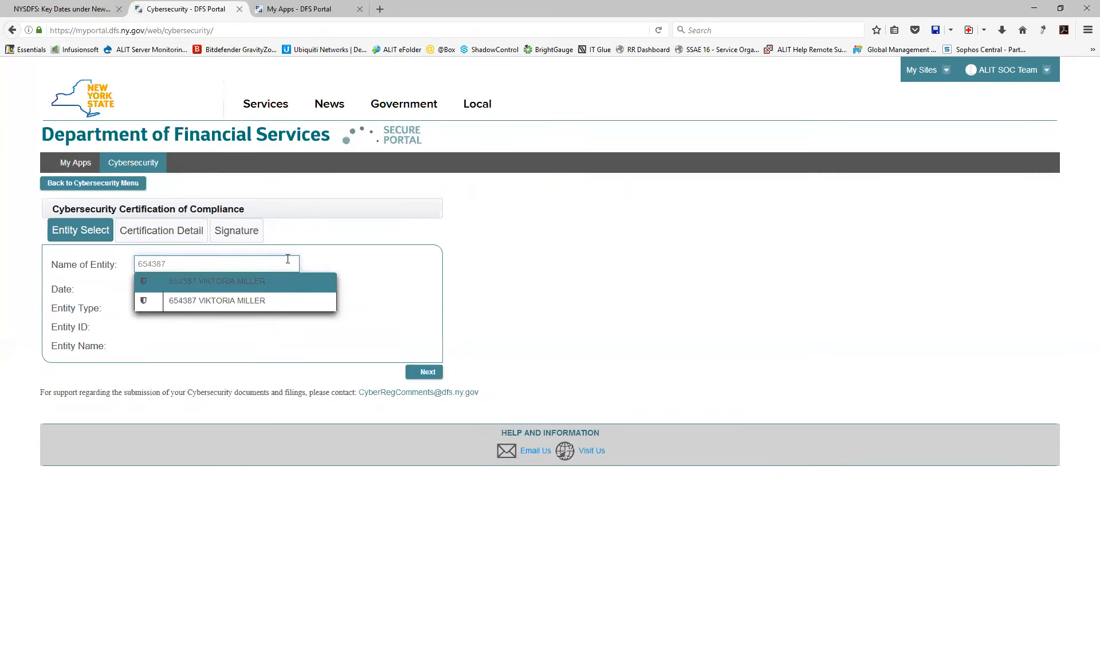
pyautogui.click(242, 307)
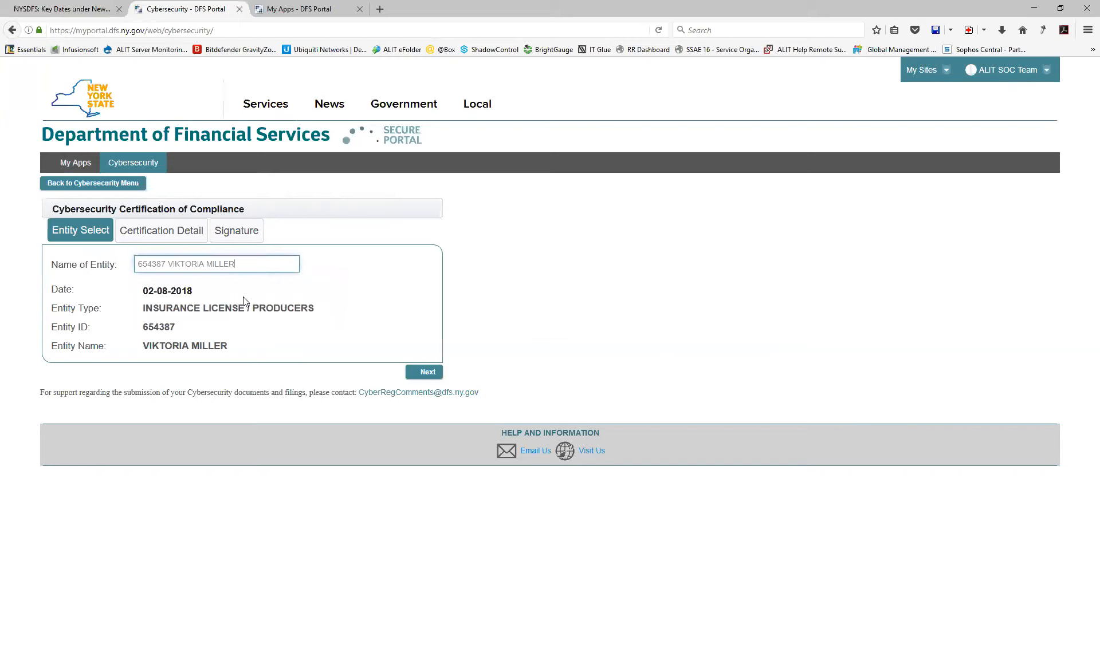
pyautogui.moveTo(231, 347); pyautogui.dragTo(135, 317)
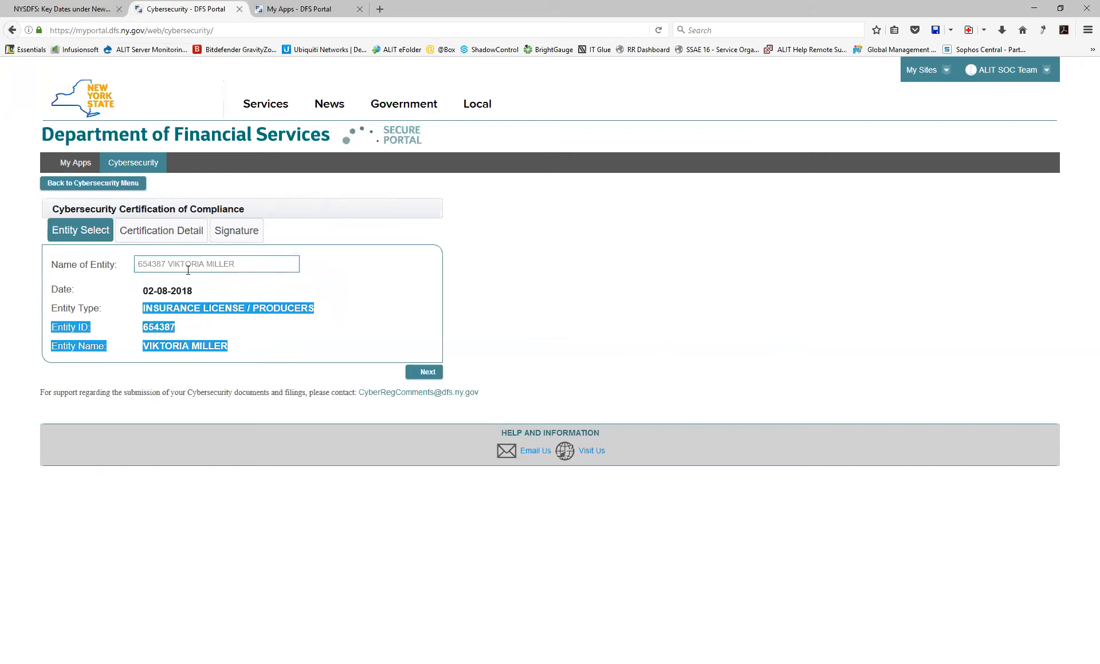
pyautogui.click(424, 374)
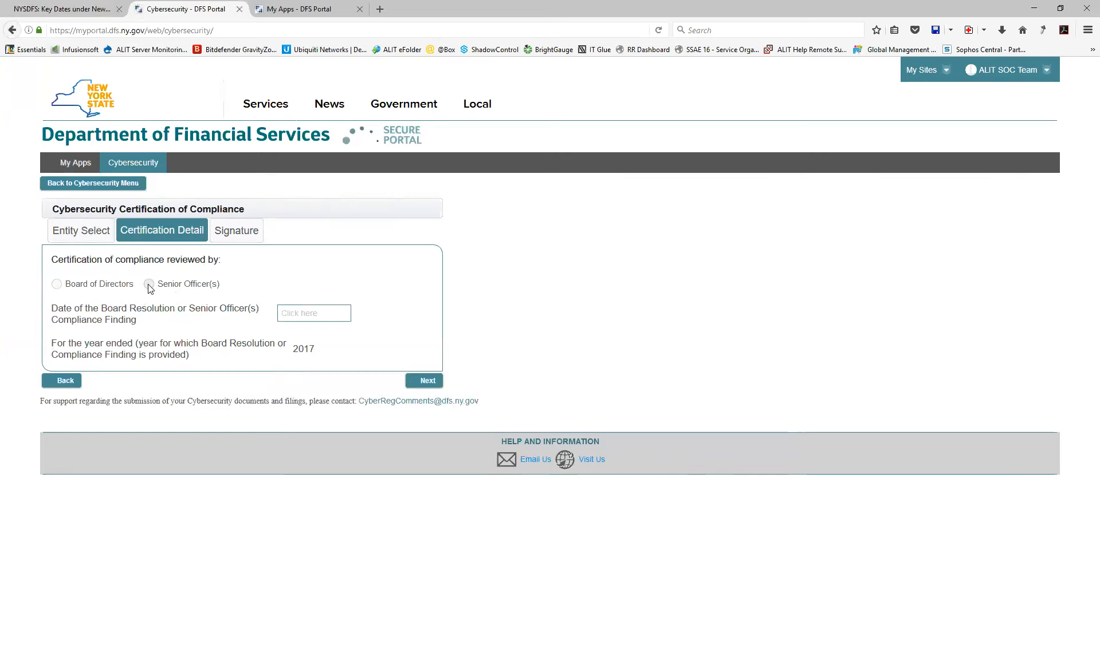
# - Set the certification as reviewed by Senior Officer(s) and enter the senior officer's full name
pyautogui.click(56, 285)
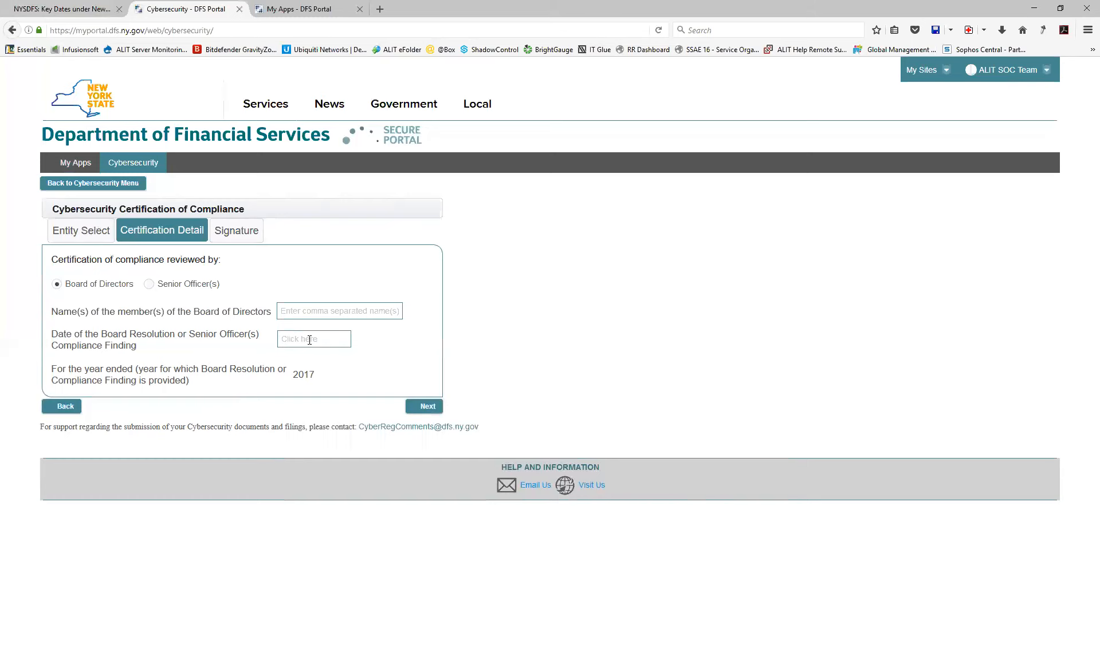
pyautogui.click(150, 286)
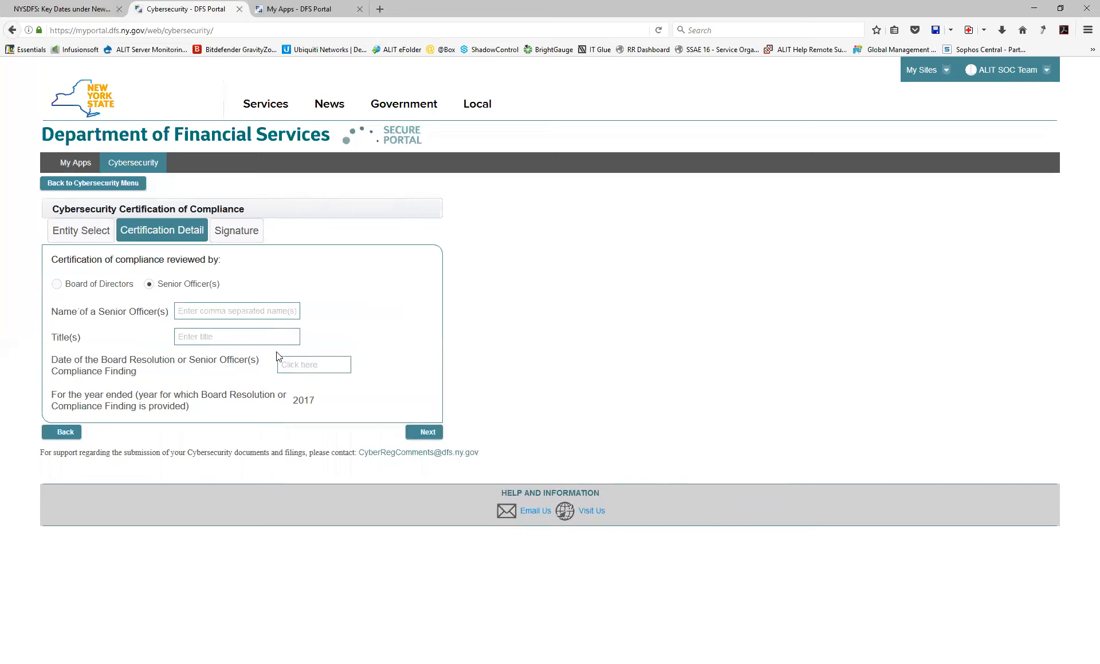
pyautogui.click(218, 310)
pyautogui.write('John')
pyautogui.doubleClick(218, 311)
pyautogui.write('JOhn Doe')
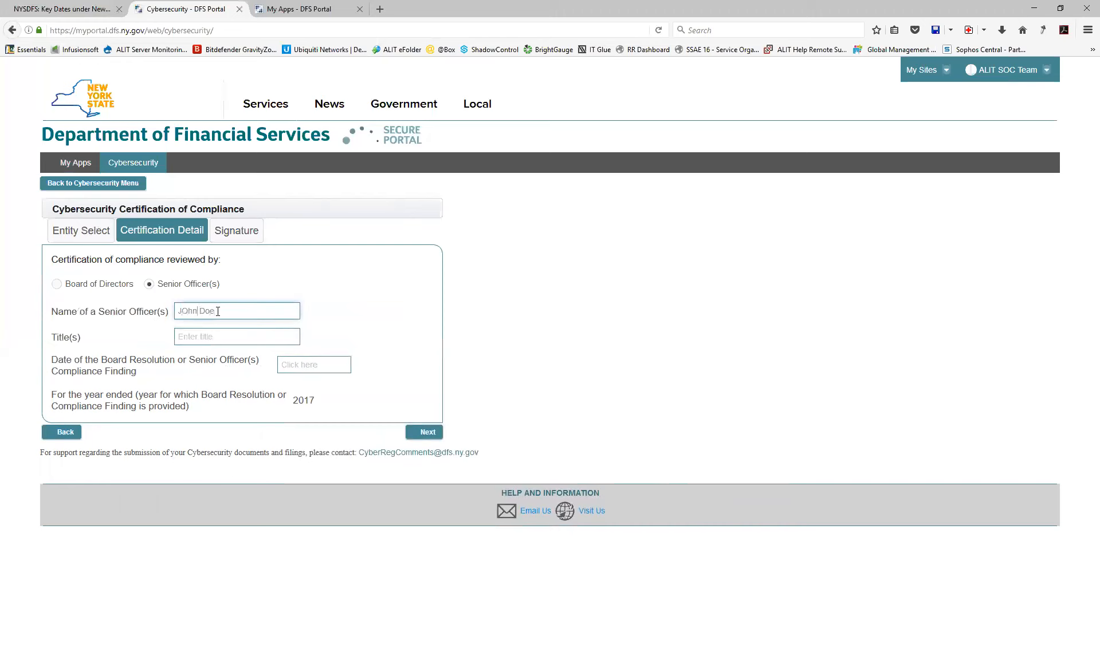
pyautogui.hotkey('shift', 'Left')
pyautogui.write('o')
pyautogui.press('Tab')
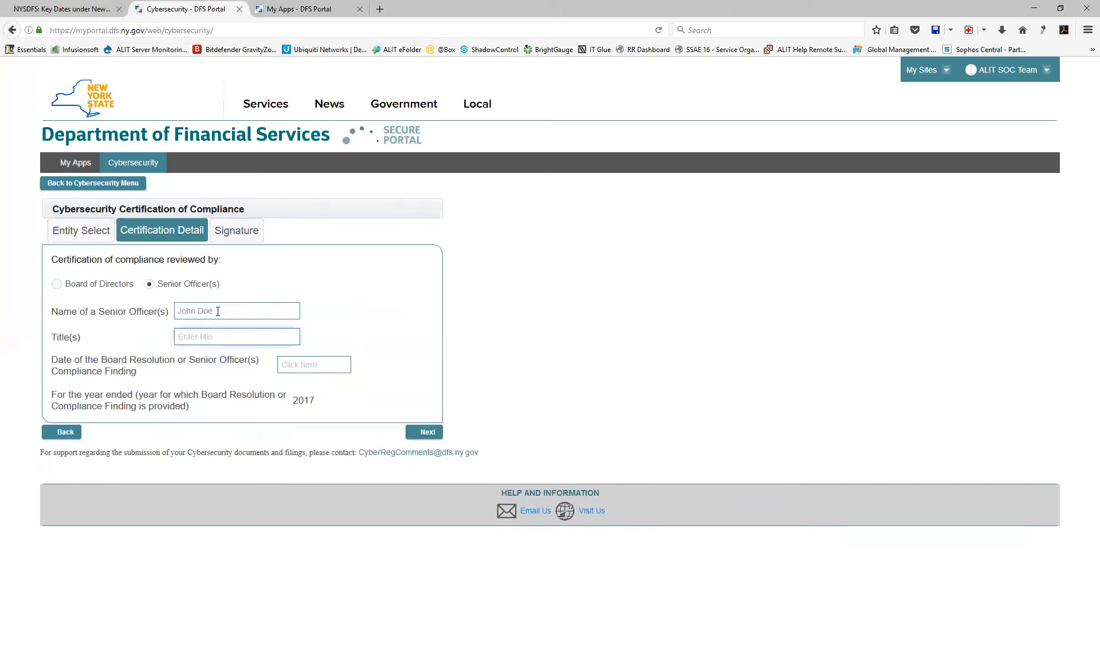
# - Enter the title Vice President of Operations, set the compliance finding date to 02/07/2018, and proceed to the signature section
pyautogui.write('V')
pyautogui.write('ice Presi')
pyautogui.write('det')
pyautogui.write('nt of Oper')
pyautogui.write('ations')
pyautogui.click(309, 367)
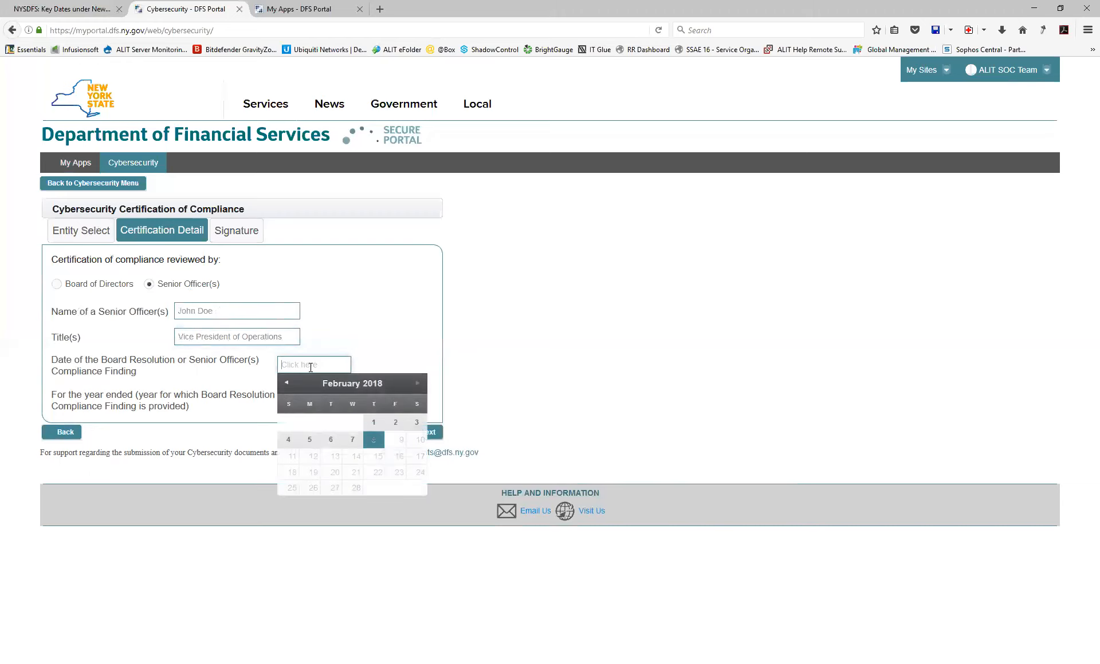
pyautogui.click(352, 440)
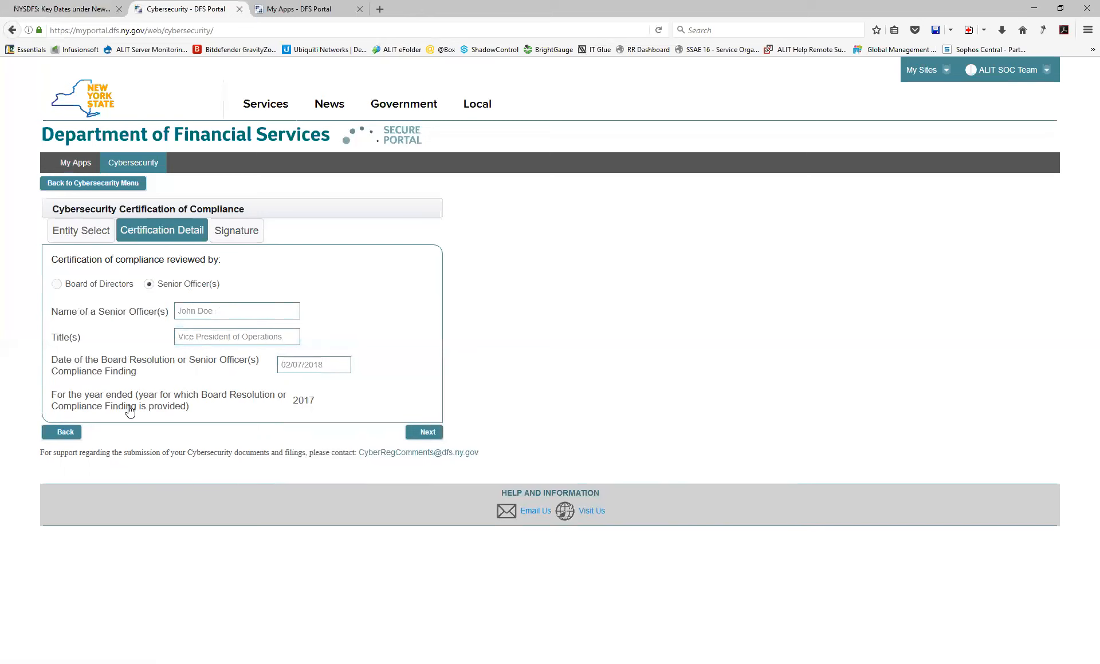
pyautogui.click(408, 434)
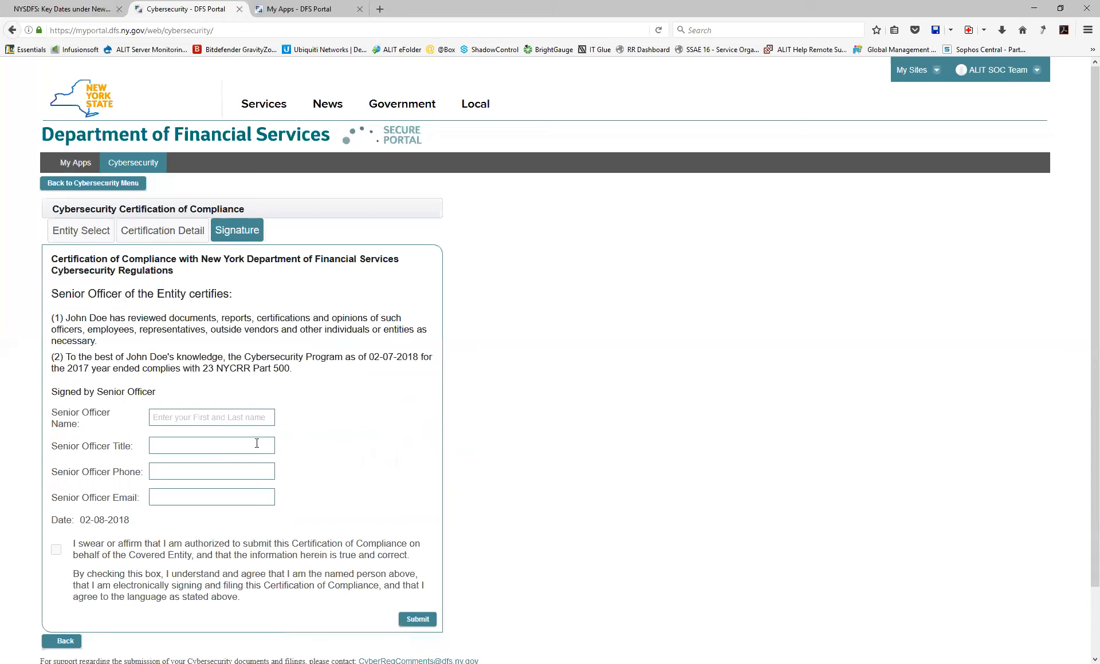
# - Accept the statement affirming authority to submit and electronically sign the Certification of Compliance
pyautogui.scroll(-1, 276, 418)
pyautogui.scroll(-2, 277, 417)
pyautogui.click(194, 351)
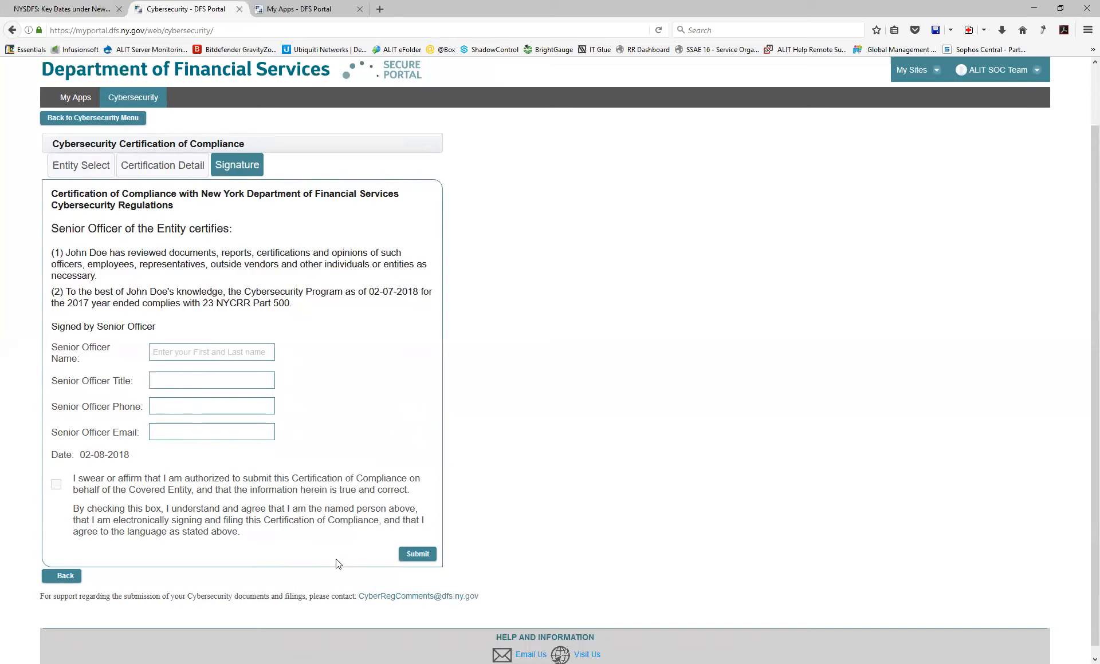
pyautogui.click(56, 485)
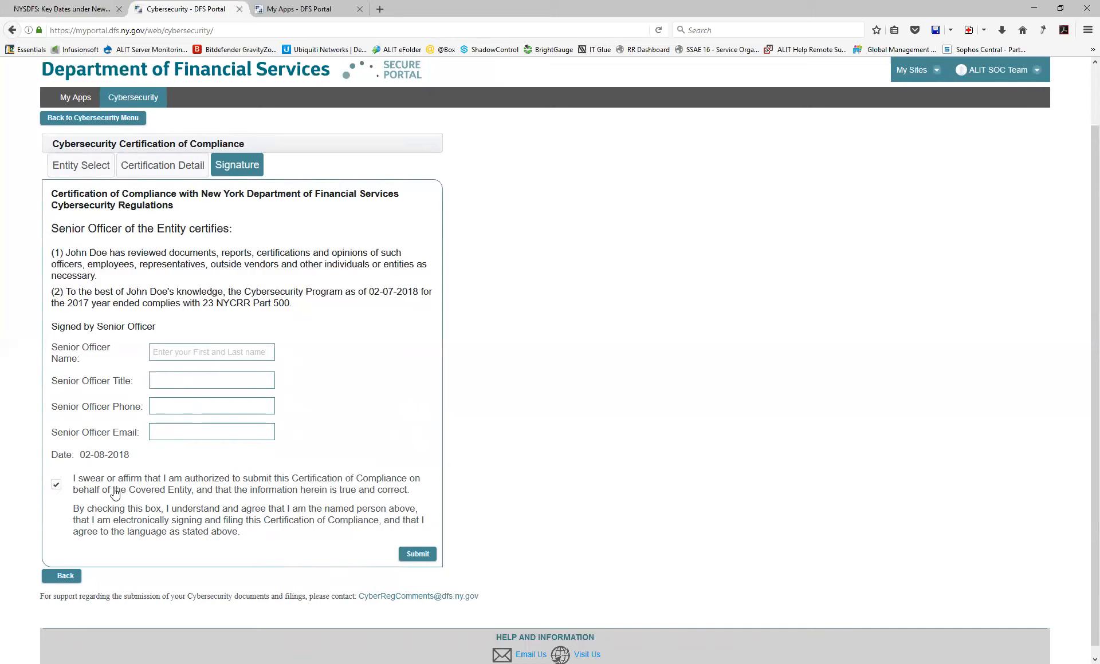